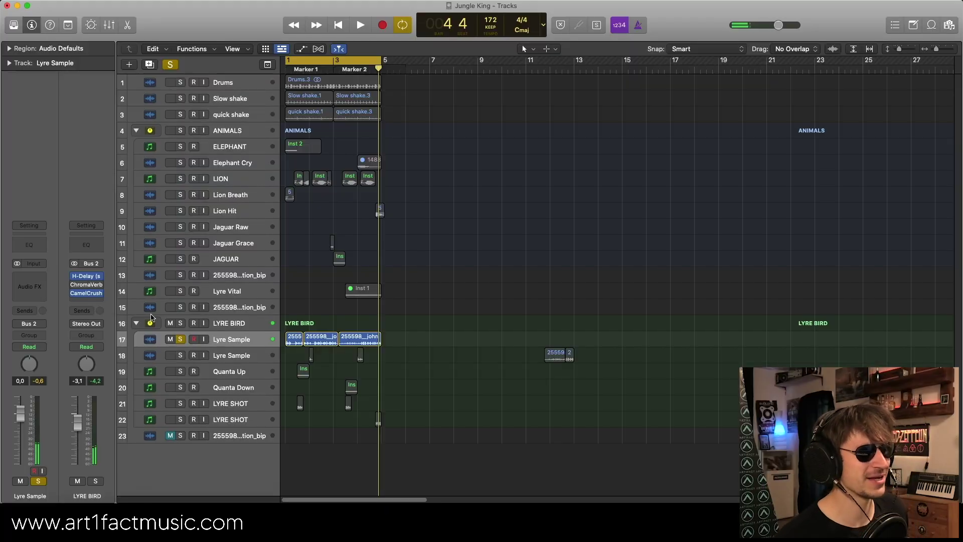
Unsolo and mute the Lyre Sample track 17, and solo the LYRE BIRD stack
key("super+Right")
key("super+Right")
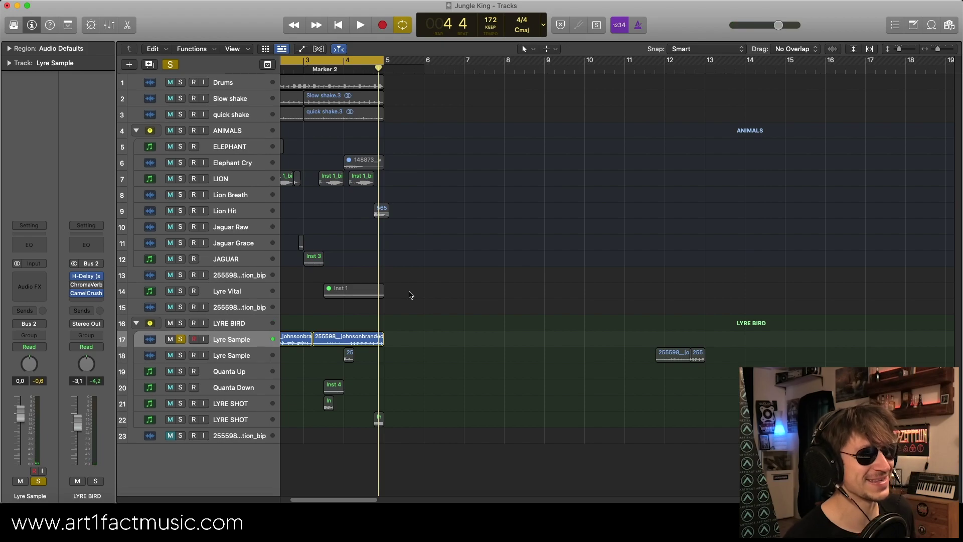
scroll(411, 295, "left", 3)
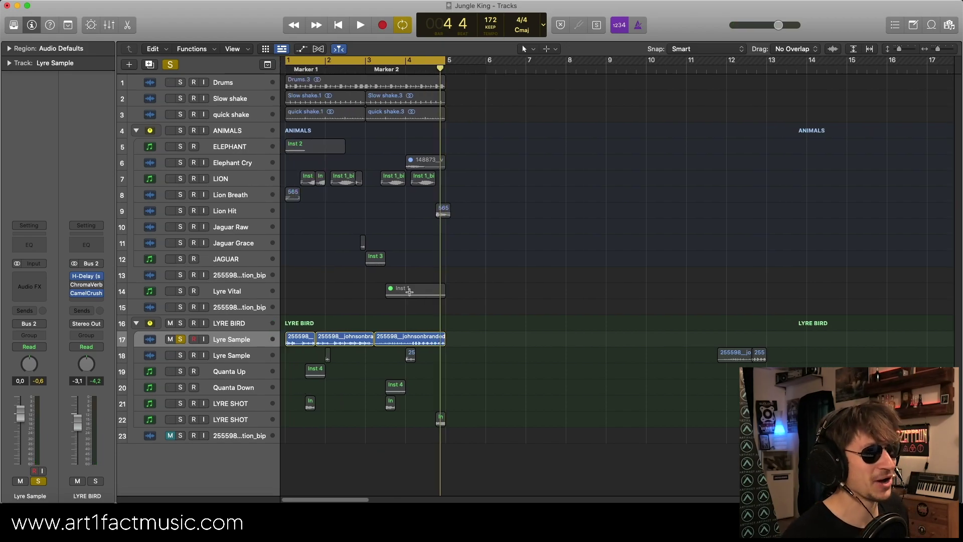
key("super+Right")
key("super+Right")
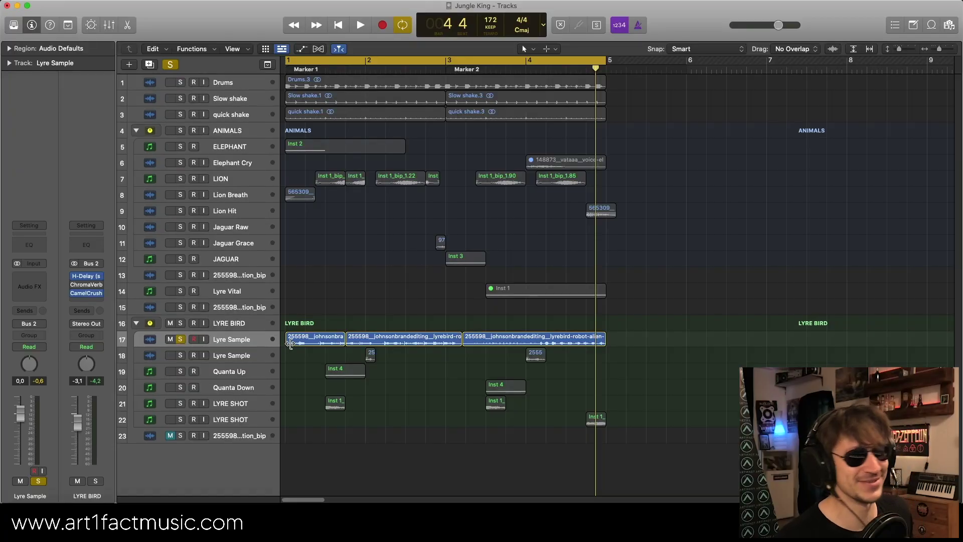
left_click(180, 339)
left_click(170, 339)
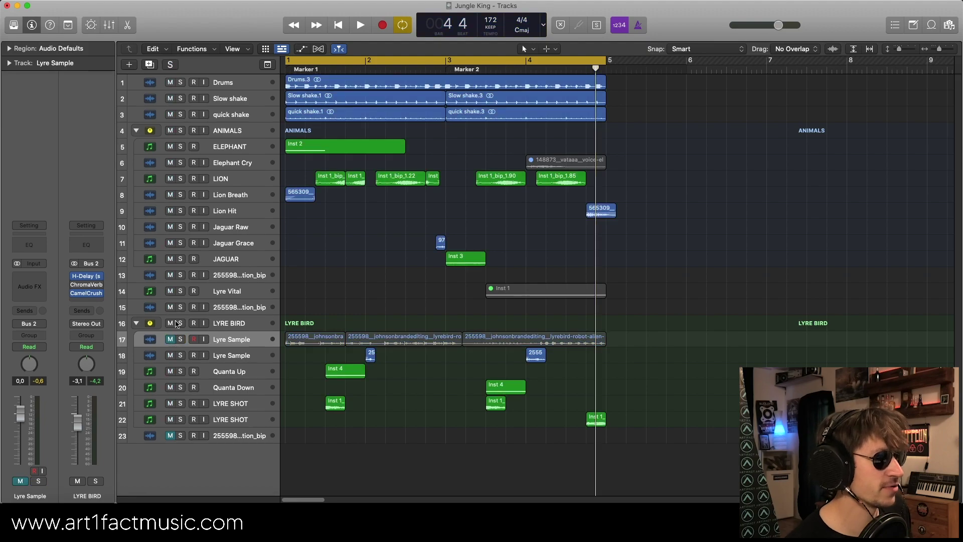
left_click(181, 323)
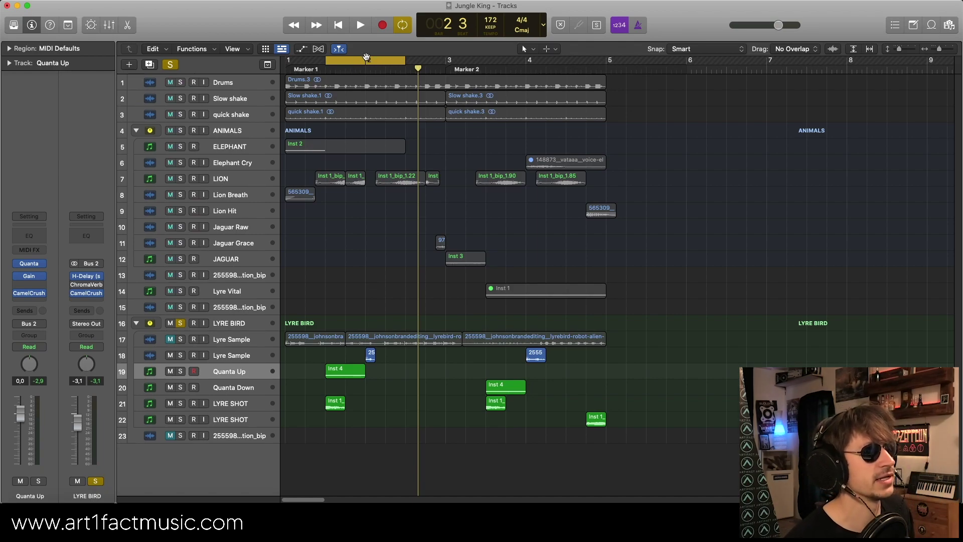
Cycle the section starting at bar 4 and play back the soloed LYRE BIRD stack
left_click_drag(366, 56, 577, 70)
key("space")
key("space")
key("space")
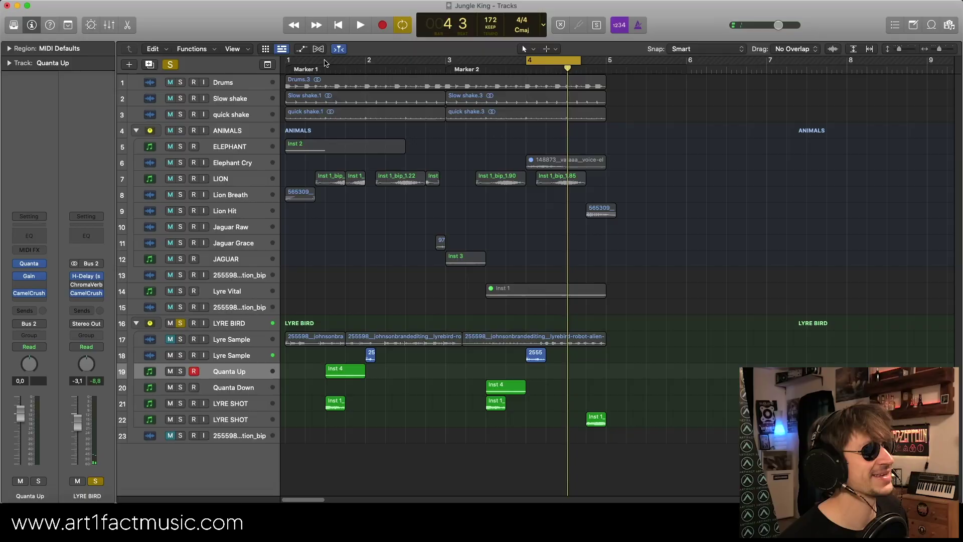
Cycle from bar 4 to the middle of bar 5 and audition the Lyre Sample track
left_click_drag(326, 60, 365, 61)
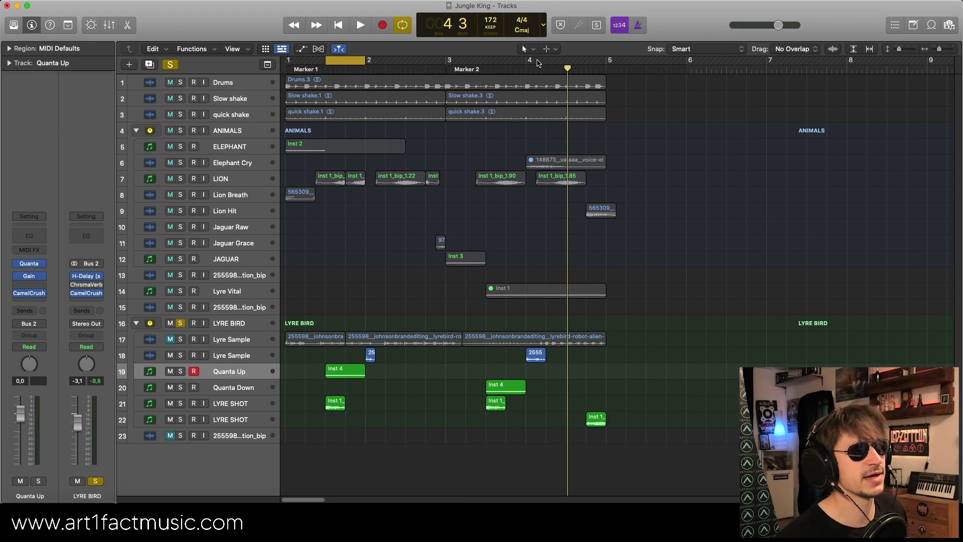
left_click_drag(537, 61, 651, 61)
key("space")
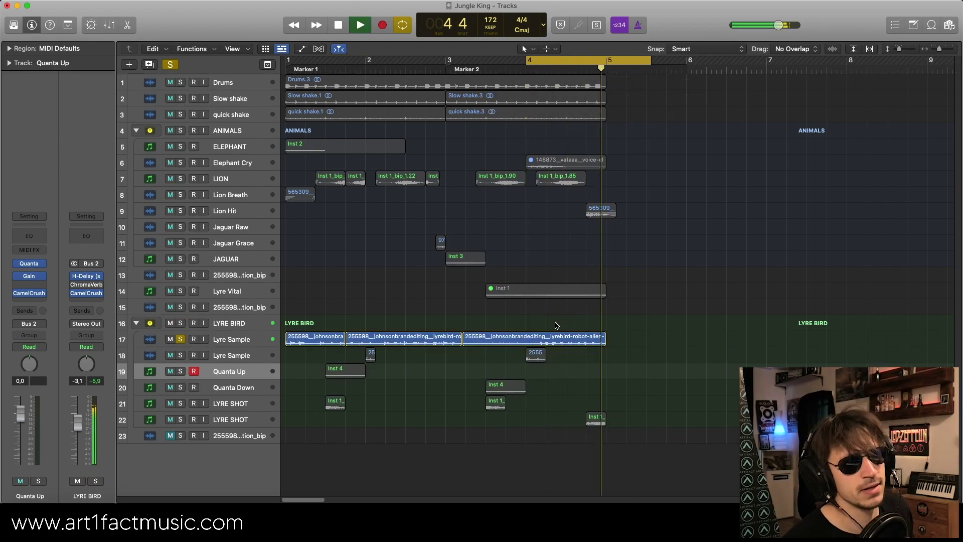
key("space")
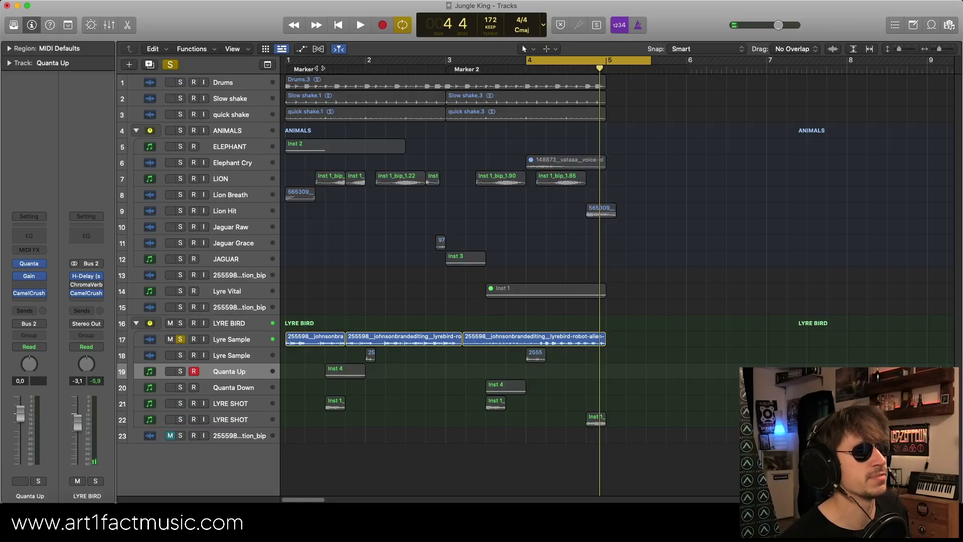
Cycle from mid bar 1 to mid bar 2 and audition only the Quanta Up track with its Quanta instrument open
left_click_drag(325, 63, 406, 62)
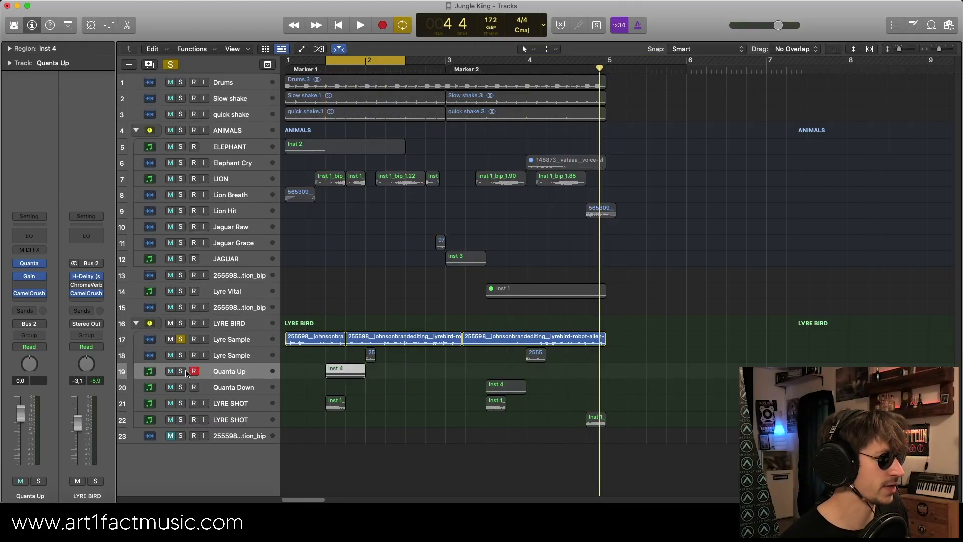
left_click(180, 340)
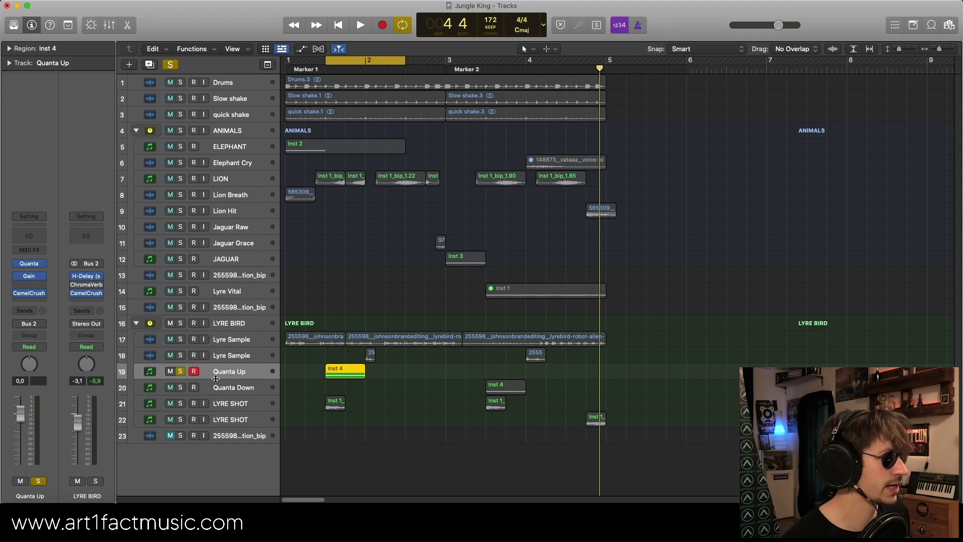
left_click(28, 265)
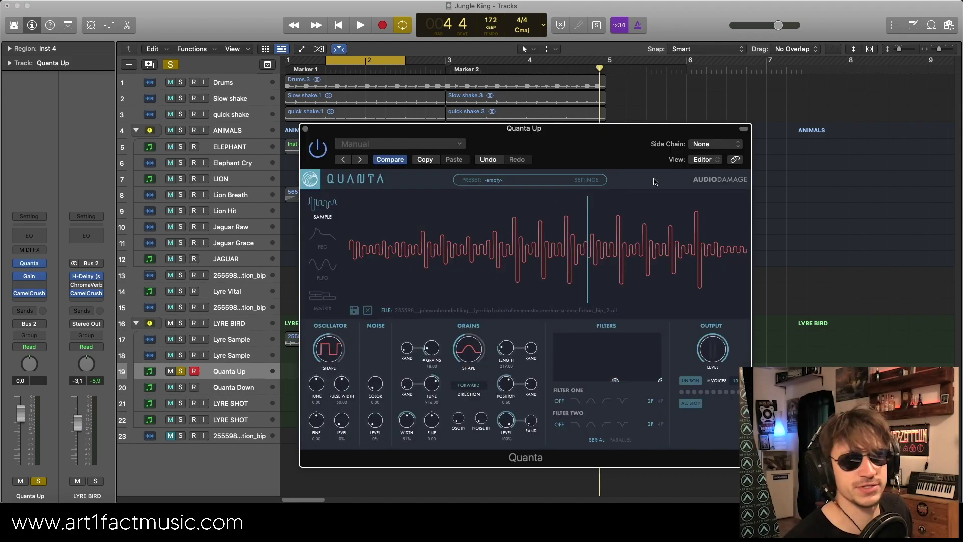
key("space")
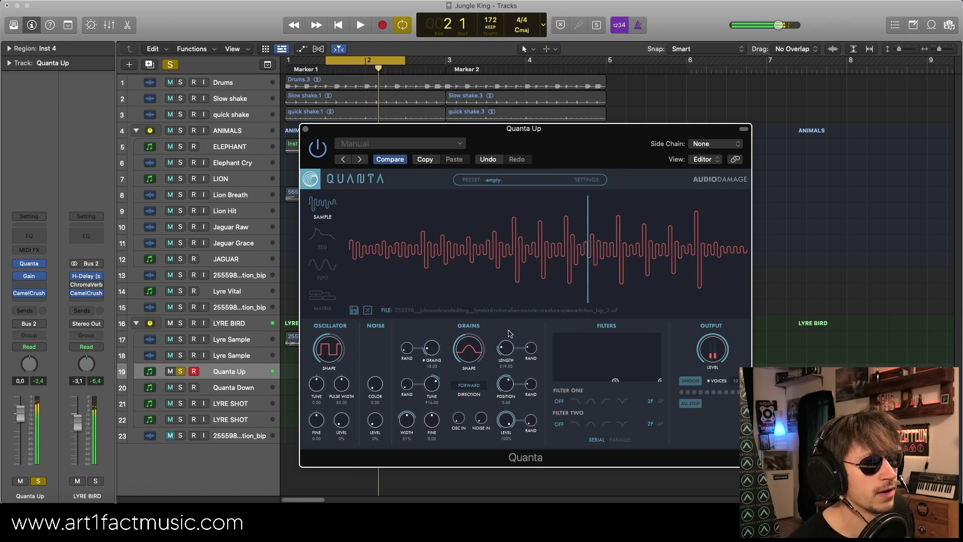
key("space")
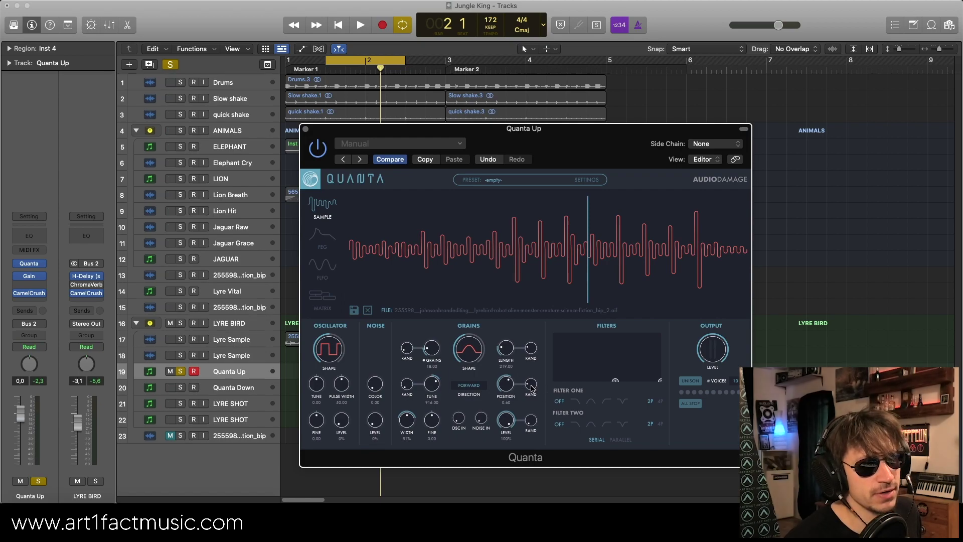
Compare grain positions in Quanta while the loop plays, restore the position to 0.60, and close the plugin
key("space")
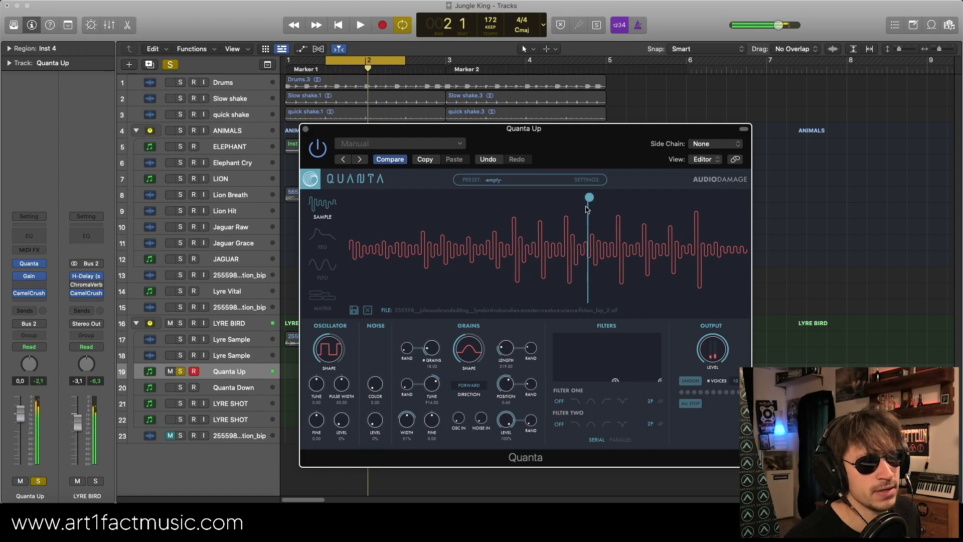
key("space")
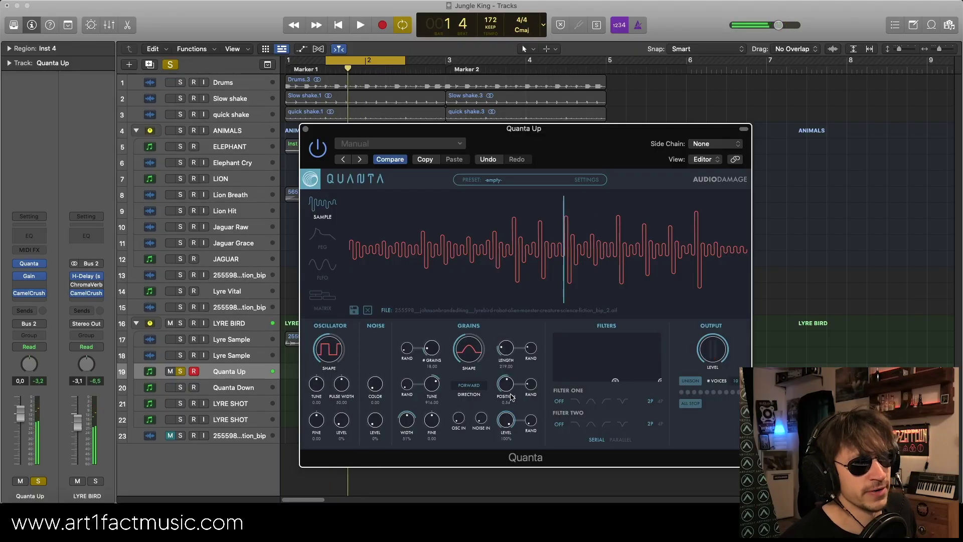
mouse_move(511, 397)
left_mouse_down()
mouse_move(514, 413)
mouse_move(514, 396)
left_mouse_up()
key("space")
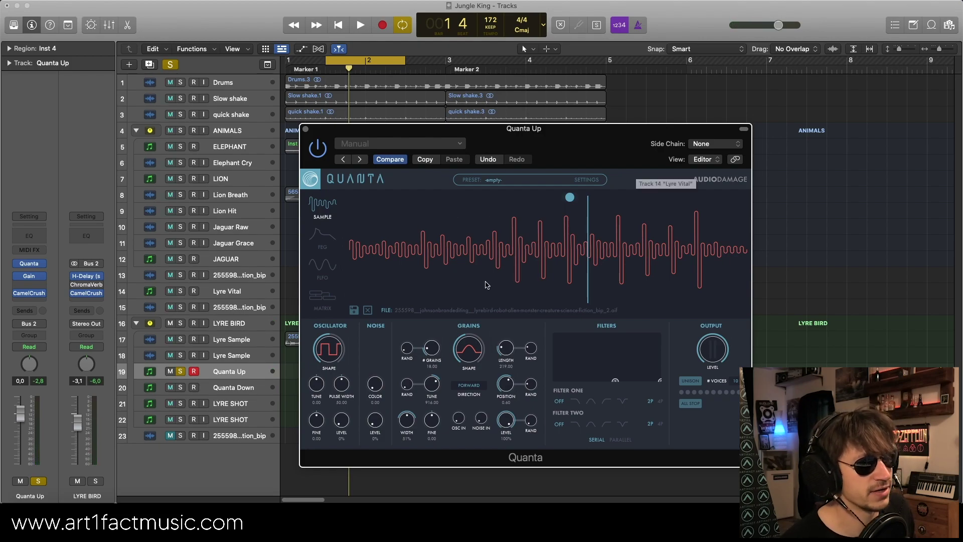
left_click(306, 130)
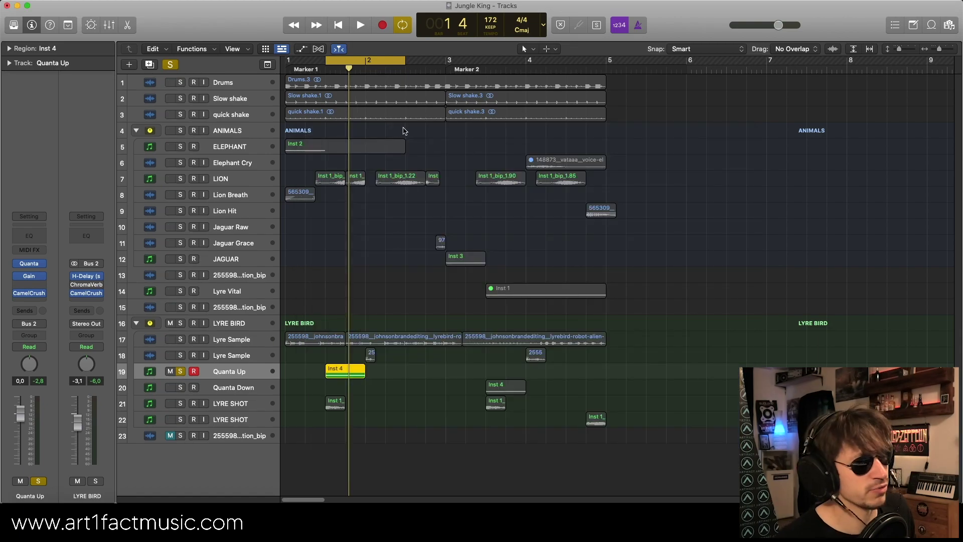
Cycle from mid bar 3 to mid bar 4, audition the Quanta Down track with its Quanta instrument open, and close the plugin
key("space")
left_click_drag(477, 66, 561, 66)
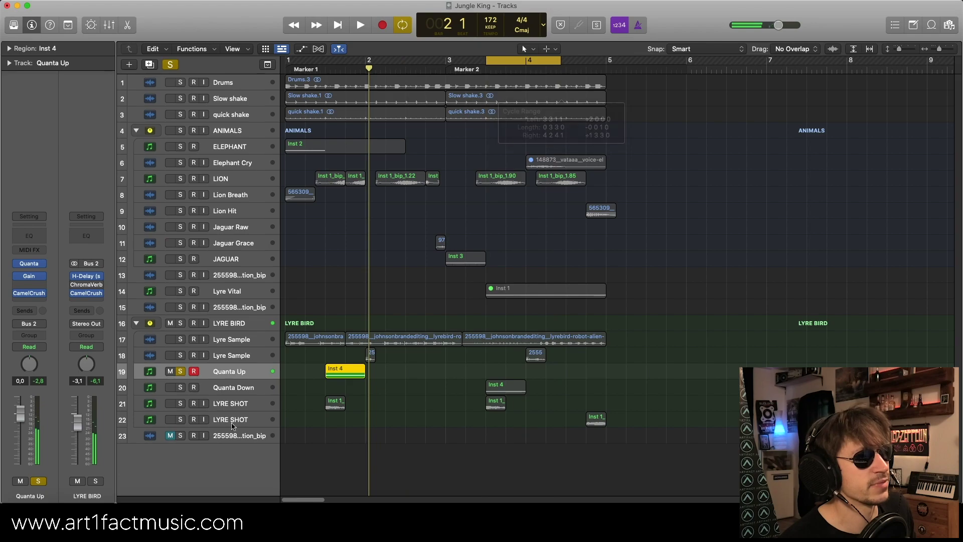
left_click(244, 392)
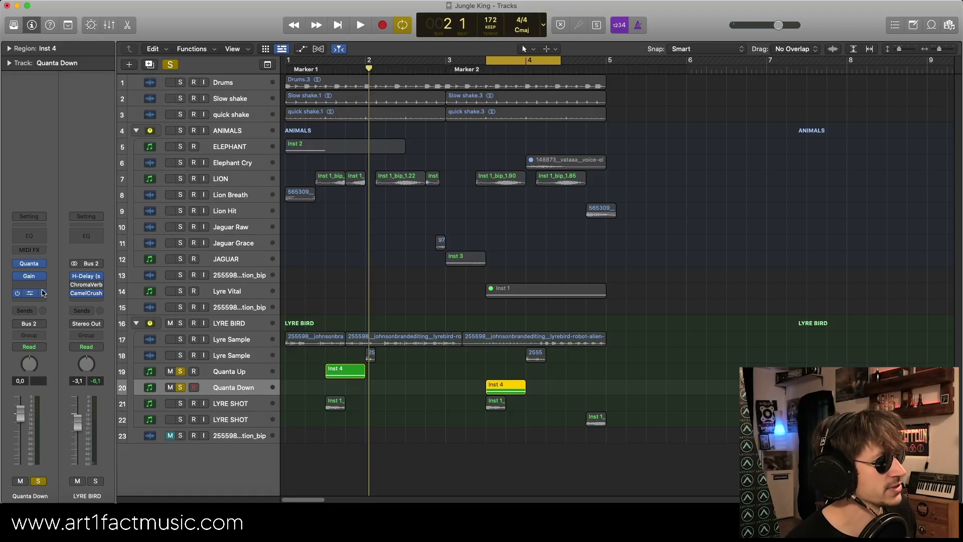
left_click(31, 264)
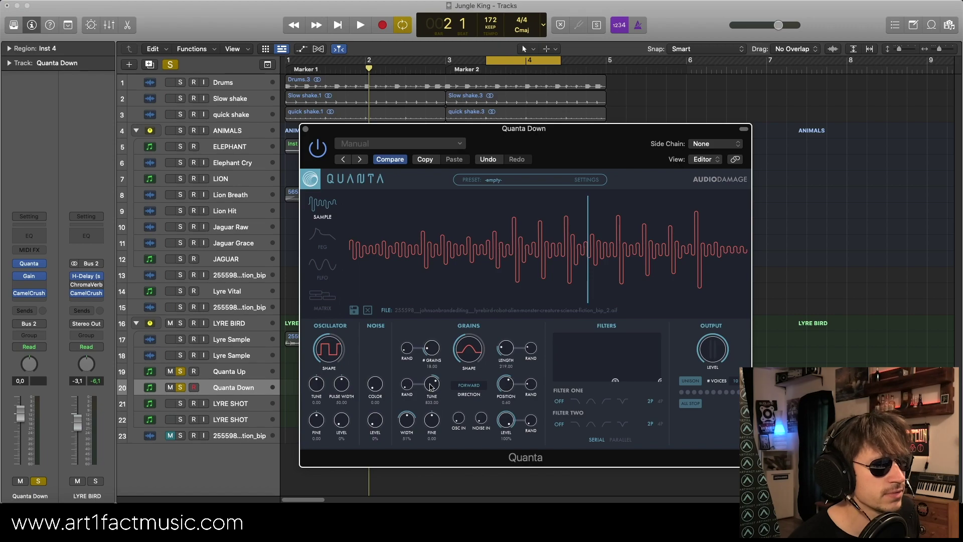
key("space")
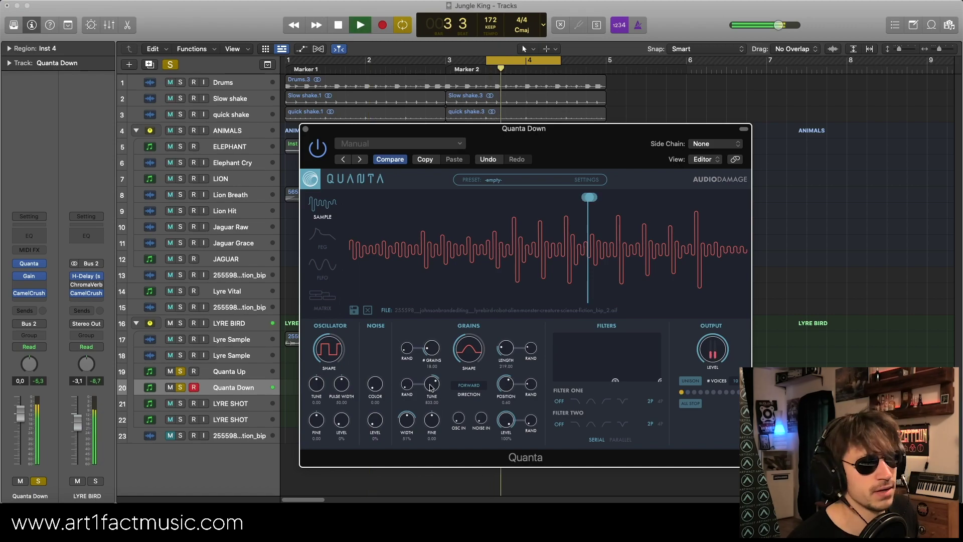
left_click(307, 129)
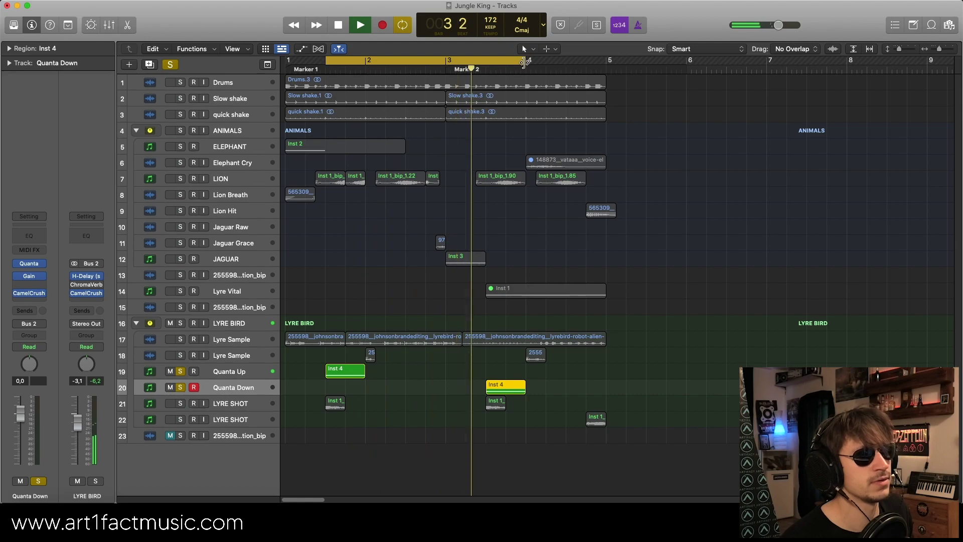
Set the cycle range to bars 1 to 5 and inspect the channel strips of the two LYRE SHOT tracks
left_click(503, 60)
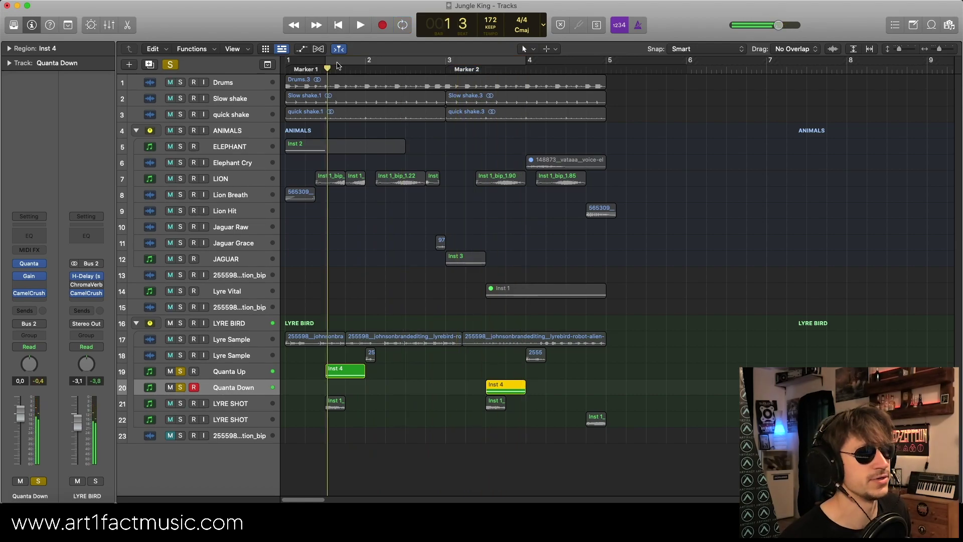
left_click_drag(289, 64, 625, 62)
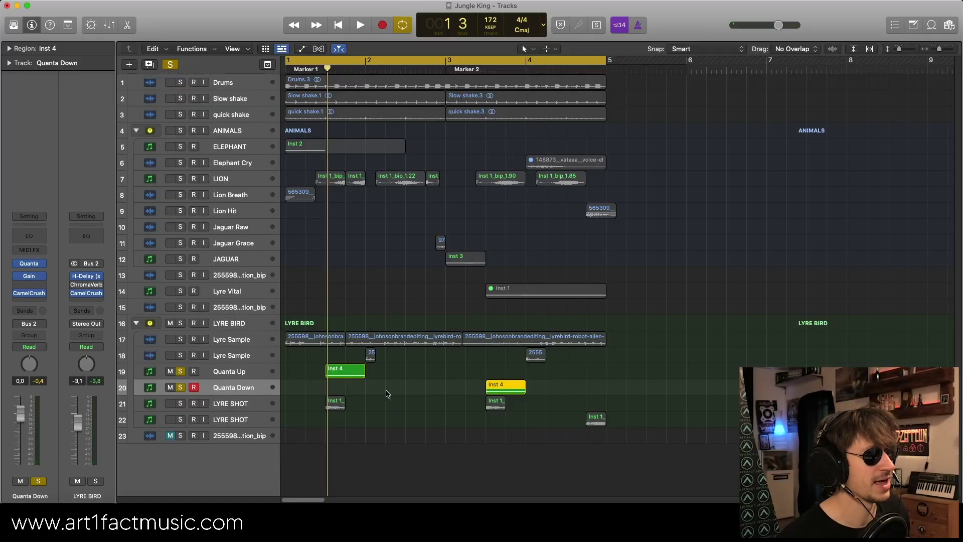
left_click(261, 400)
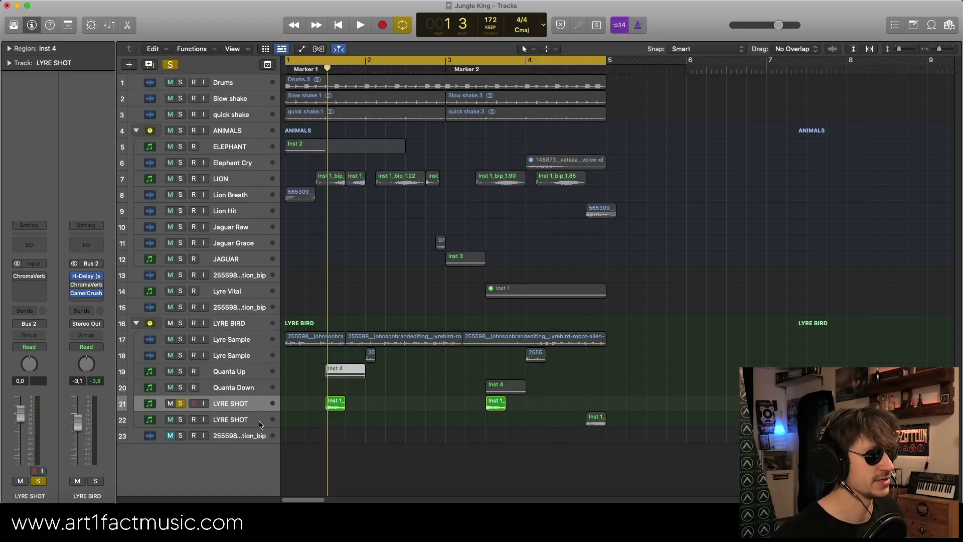
left_click(232, 415)
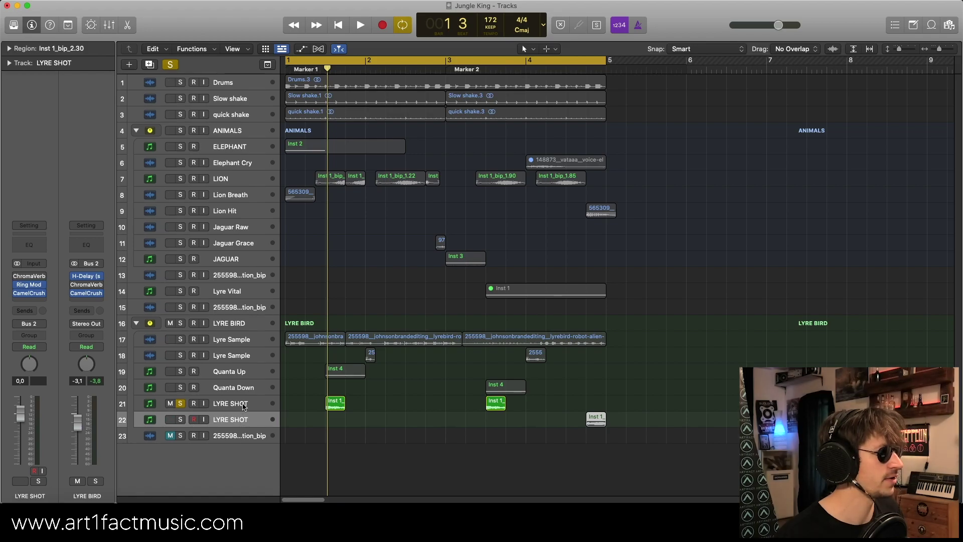
left_click(244, 405)
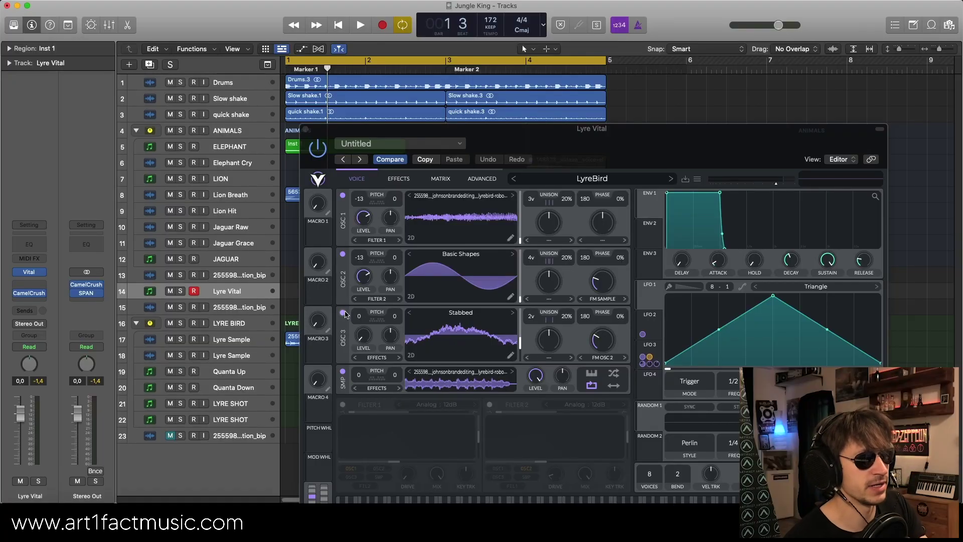
Turn off OSC 3, OSC 2 and OSC 1 in Vital's LyreBird patch and bypass its chorus effect
left_click(343, 313)
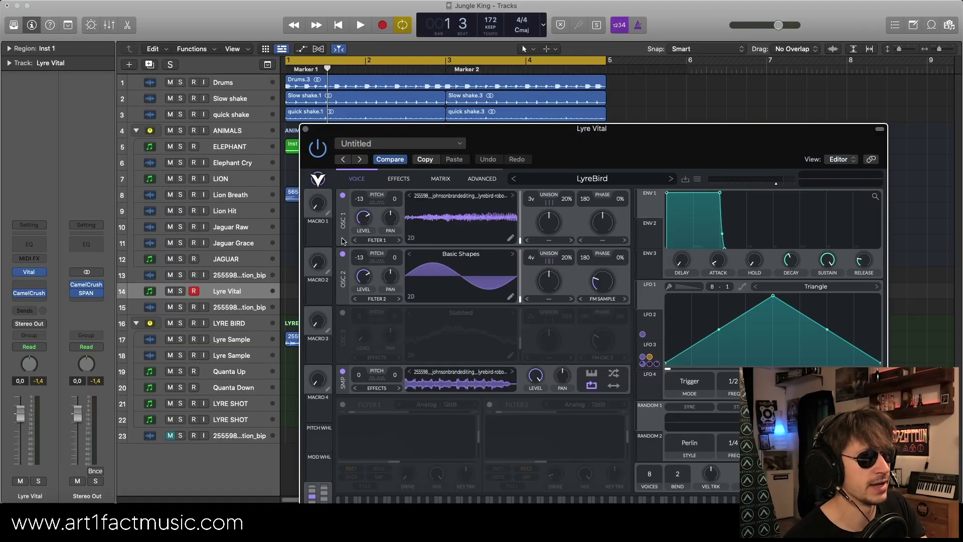
left_click(343, 254)
left_click(343, 195)
left_click(398, 178)
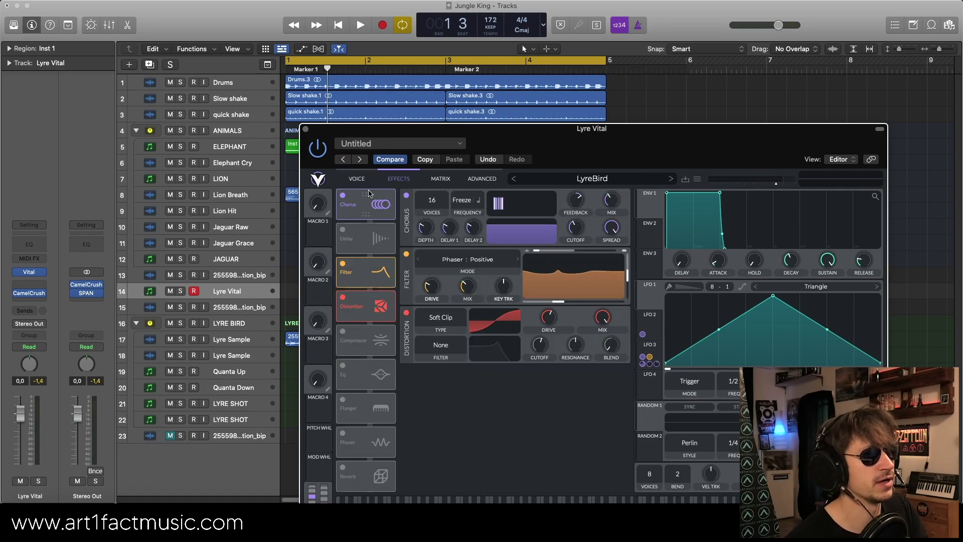
left_click(343, 195)
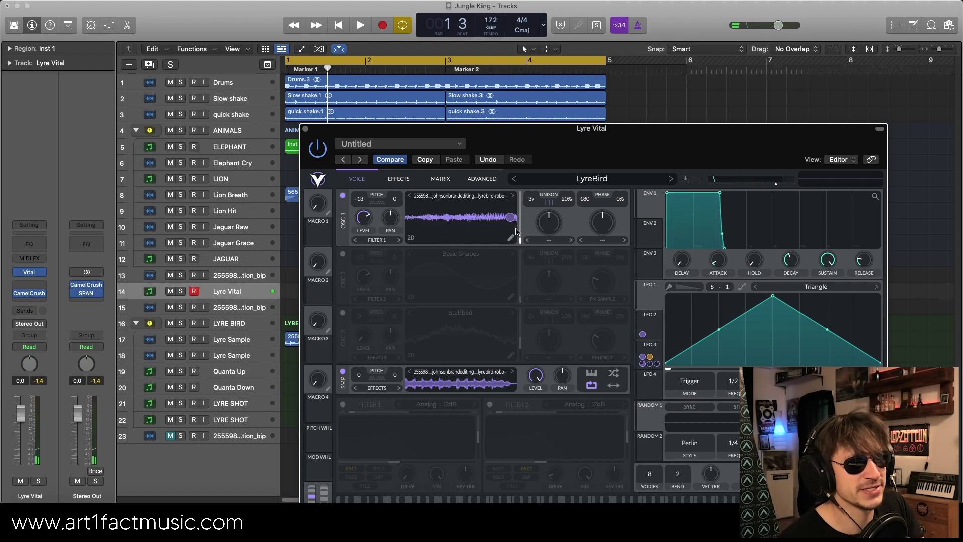
With LFO 2 shown, turn OSC 2 and OSC 3 back on and remove the modulation from OSC 3's level
left_click(644, 325)
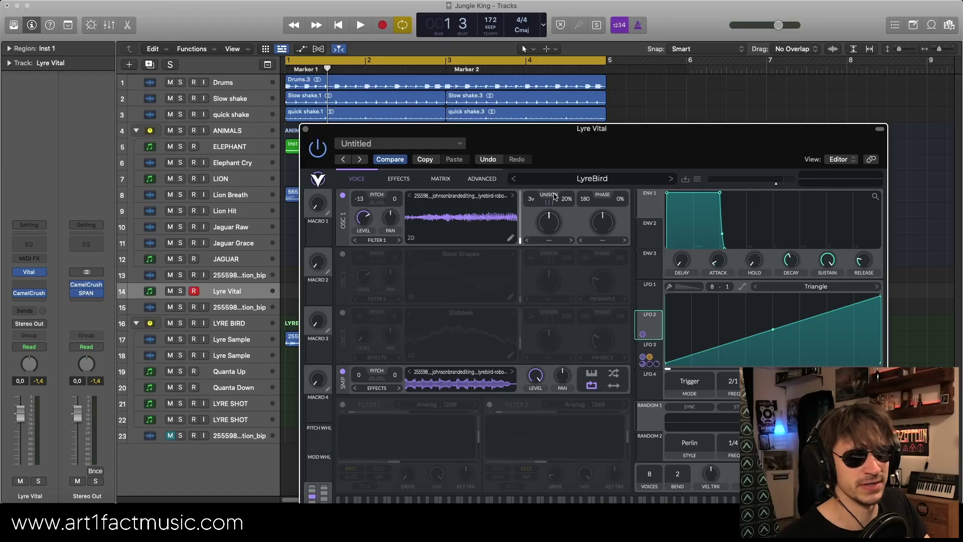
left_click(343, 254)
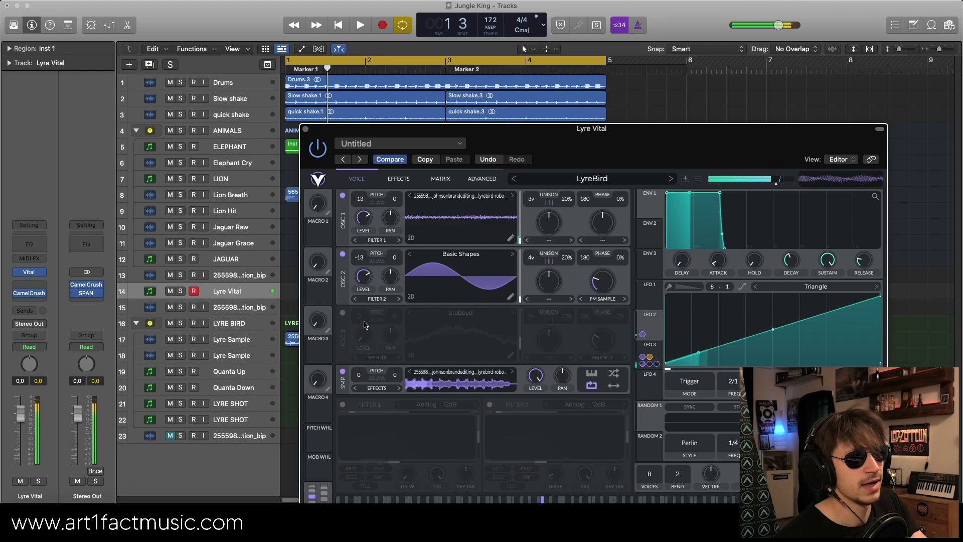
left_click(343, 314)
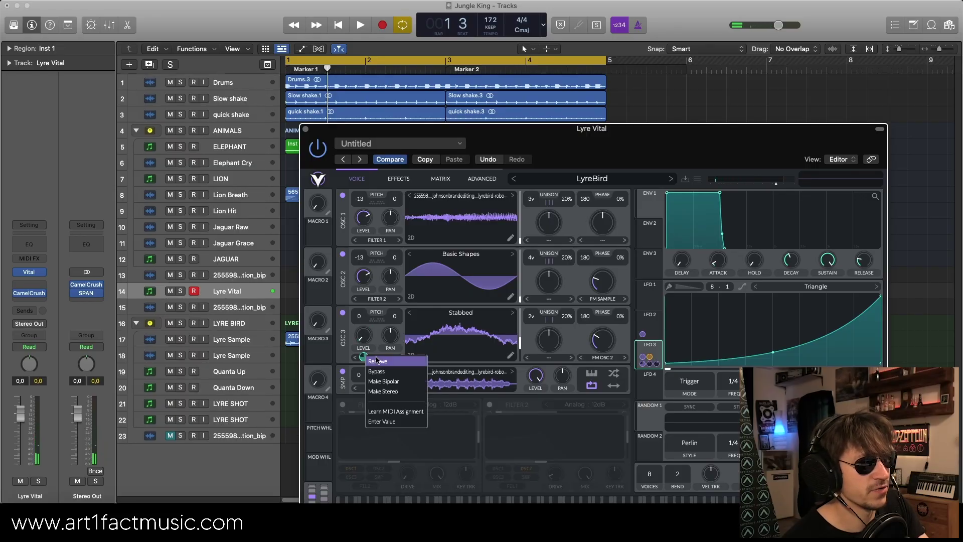
left_click(378, 361)
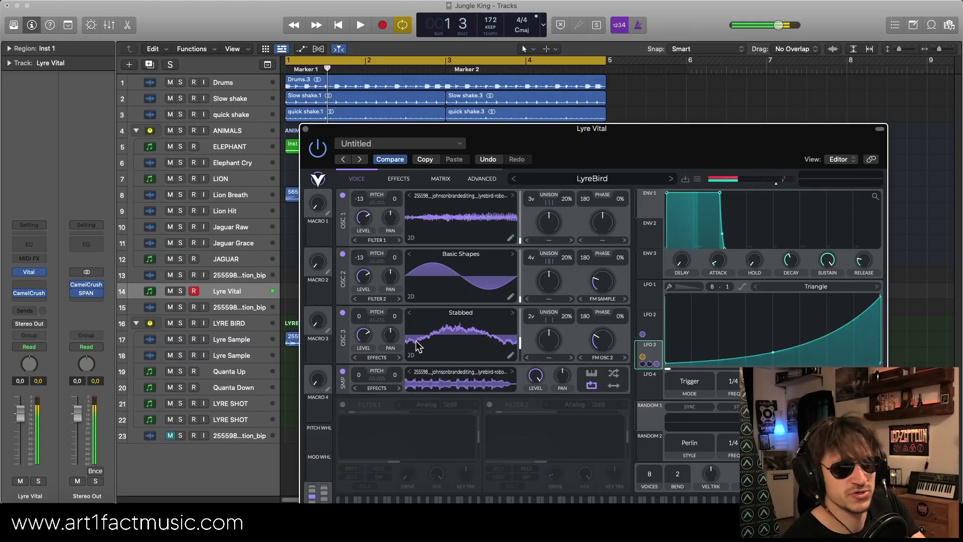
Assign LFO 3 to OSC 3's level in Vital, then turn the chorus effect back on and adjust its mix
left_click_drag(651, 355, 364, 352)
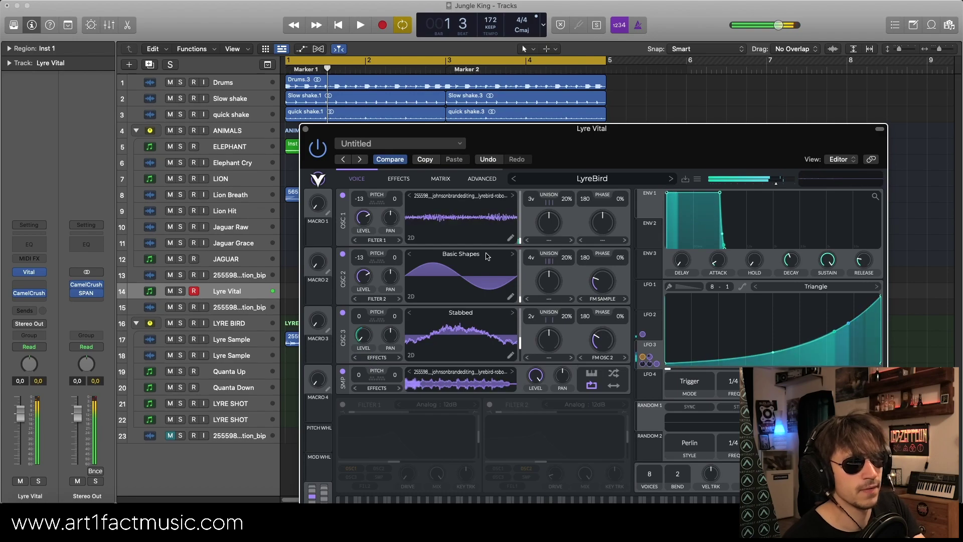
left_click(400, 179)
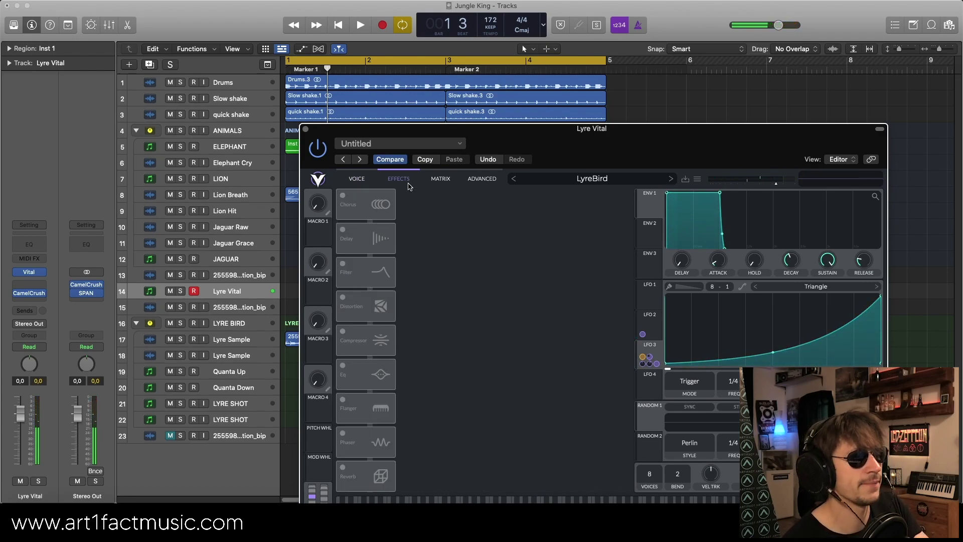
left_click(347, 194)
left_click_drag(473, 131, 456, 105)
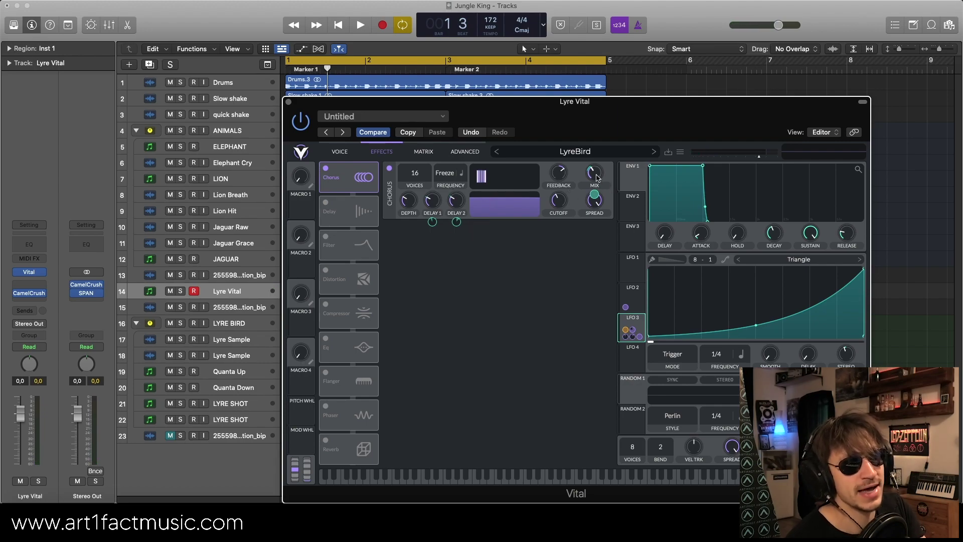
mouse_move(597, 177)
left_mouse_down()
mouse_move(600, 153)
mouse_move(598, 174)
left_mouse_up()
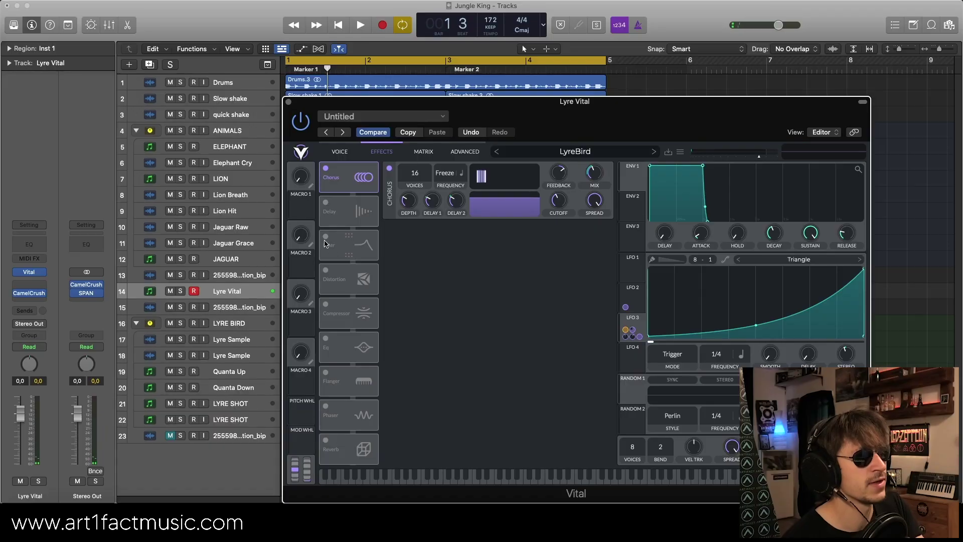
Turn on Vital's Phaser : Positive filter and Soft Clip distortion effects, then return to the oscillator view
left_click(325, 237)
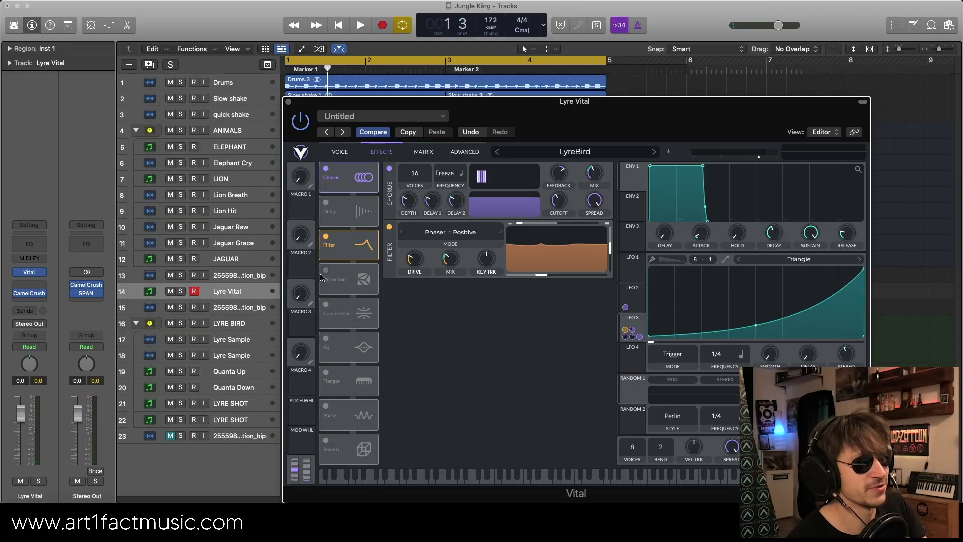
left_click(326, 270)
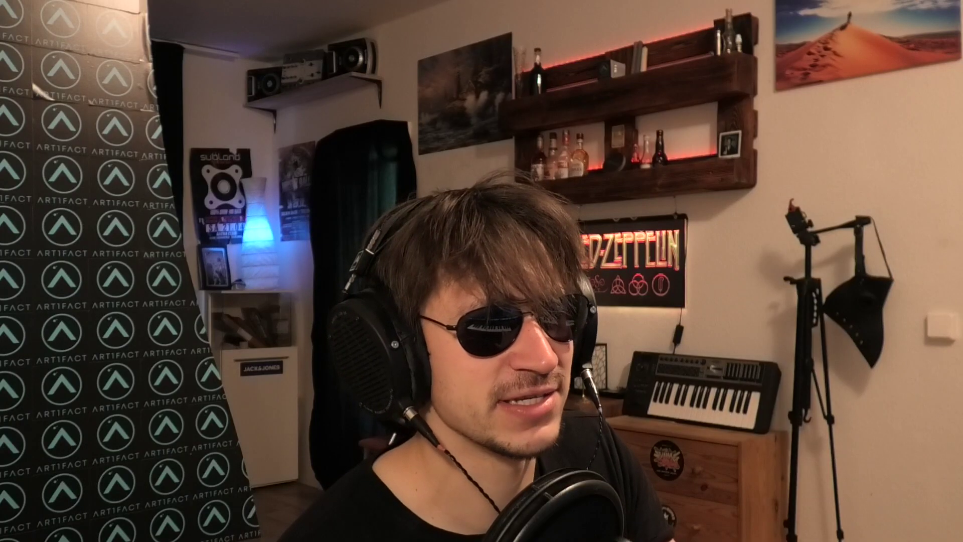
left_click(436, 294)
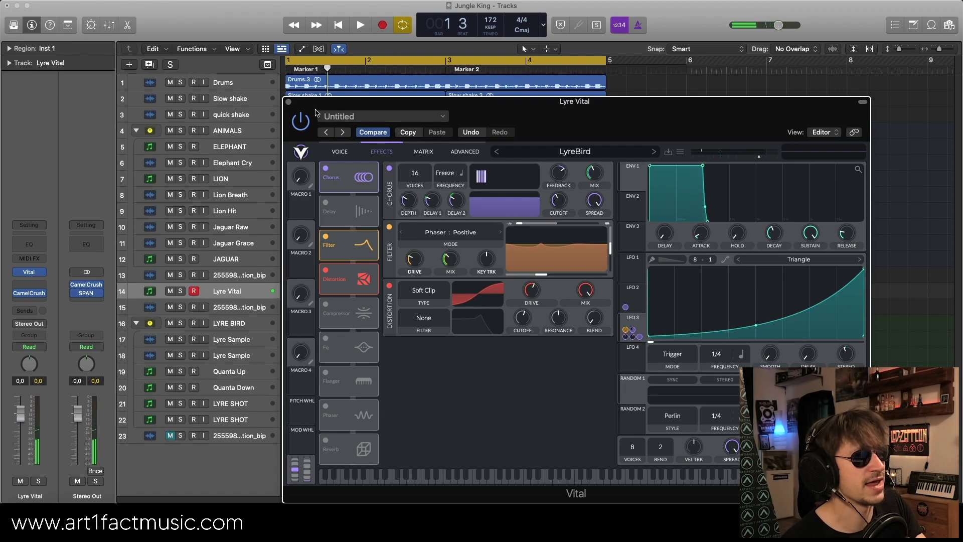
left_click(343, 151)
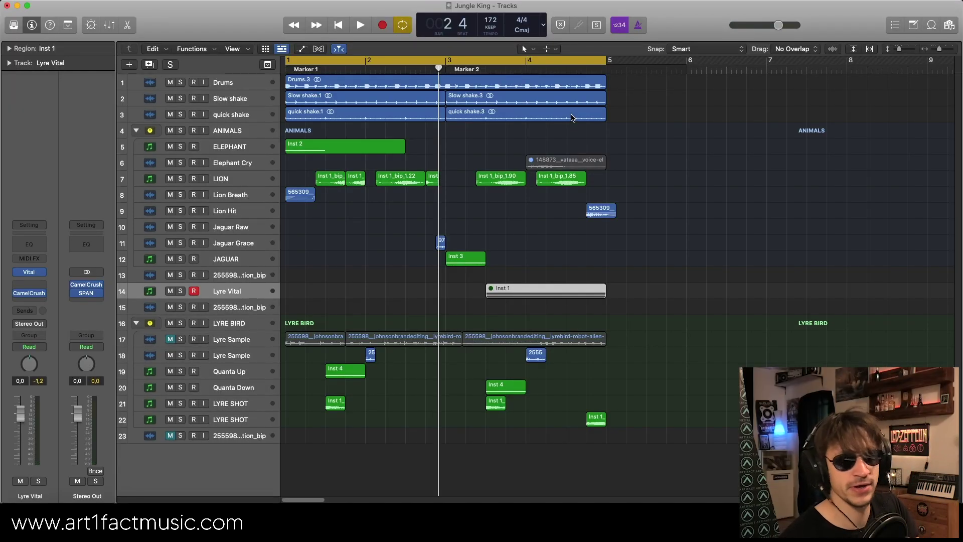
Solo LYRE SHOT track 21, extend its first region to inspect the bounced audio, then restore the region and end the solo
left_click(224, 406)
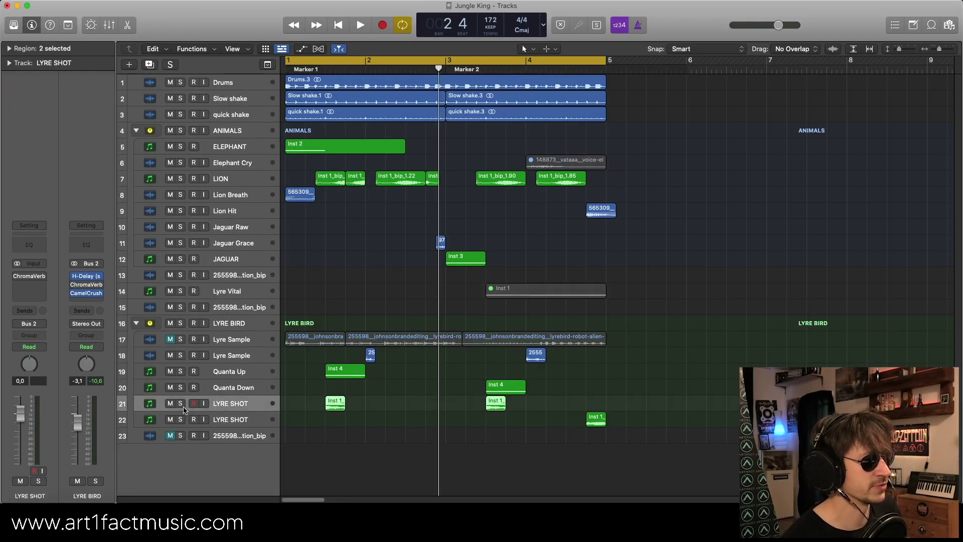
key("s")
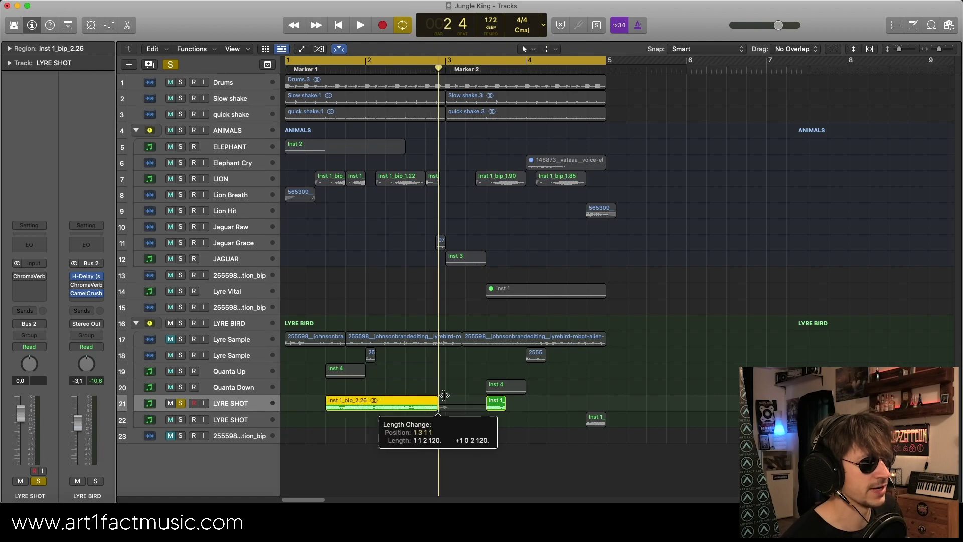
left_click_drag(445, 395, 460, 396)
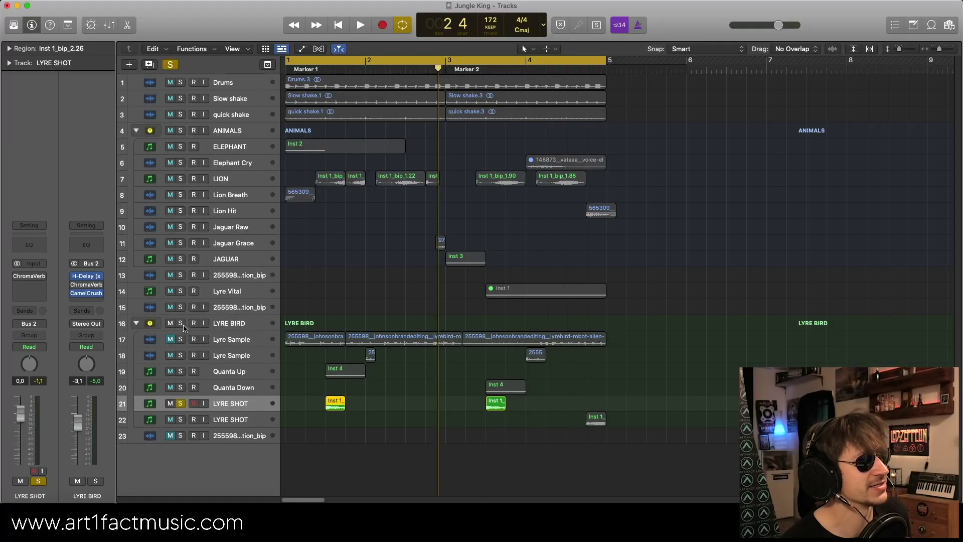
left_click(181, 404)
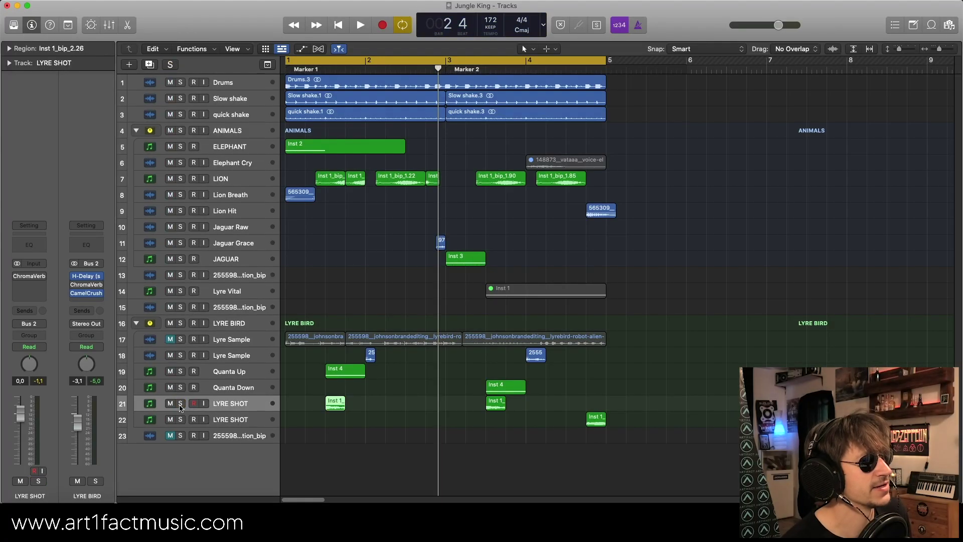
Mute the Quanta Up and Quanta Down tracks and audition LYRE SHOT track 21 and Lyre Sample track 18 in solo
key("space")
left_click(175, 376)
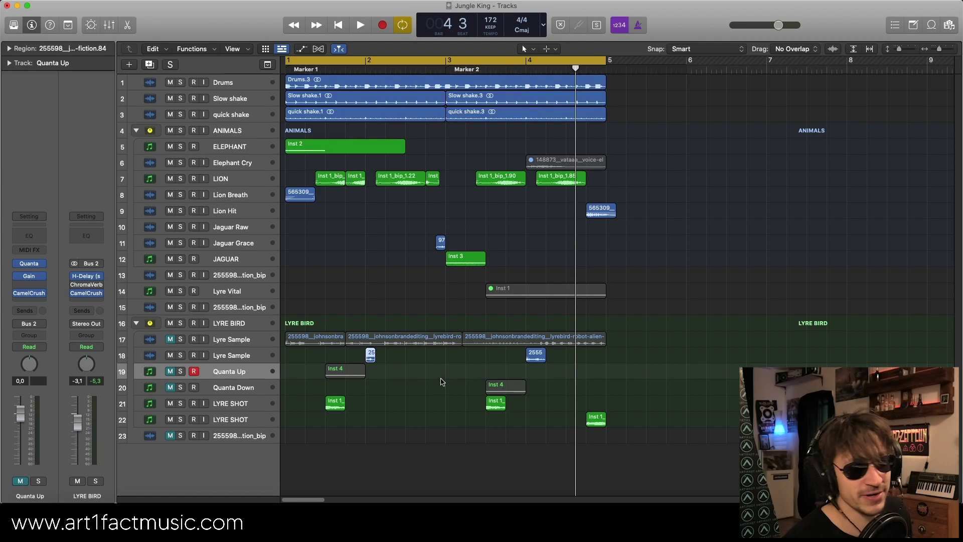
left_click(181, 404)
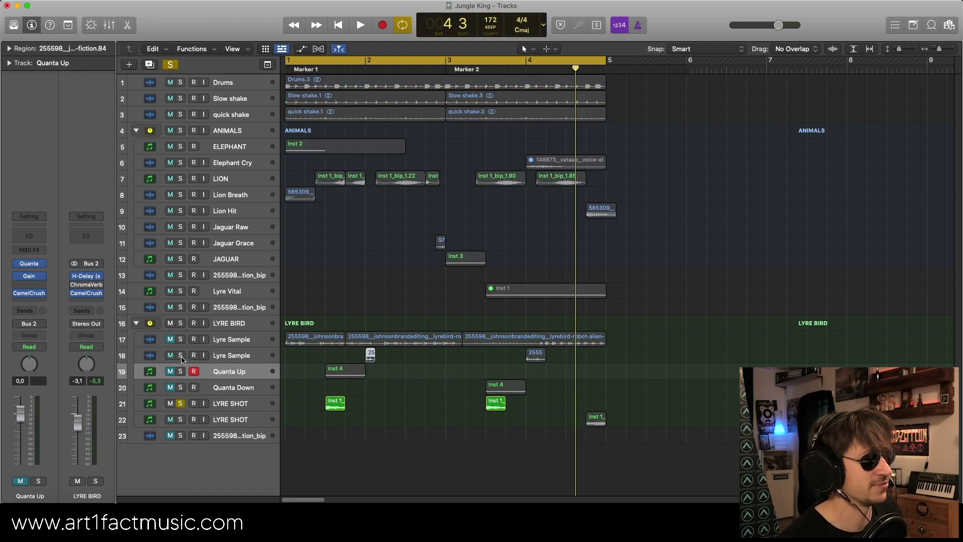
key("space")
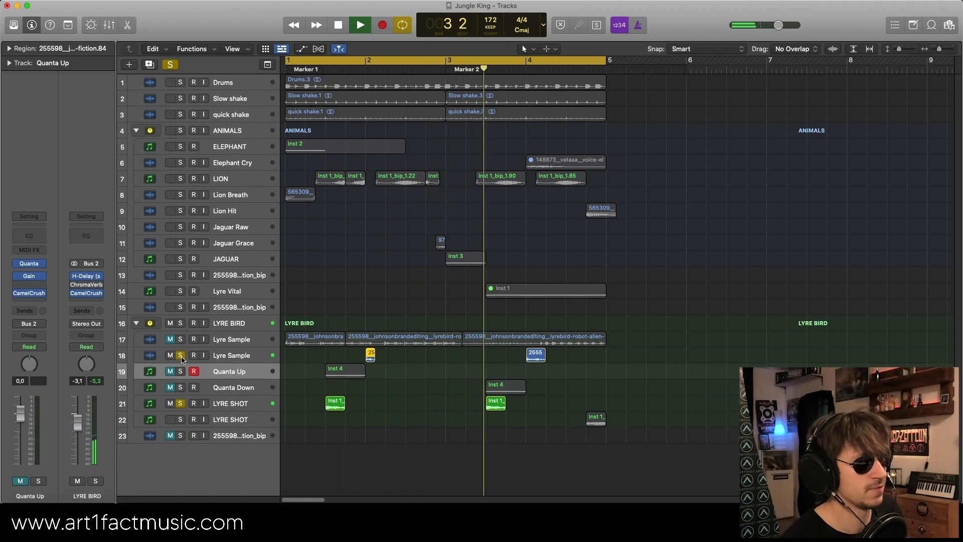
left_click(506, 413)
key("space")
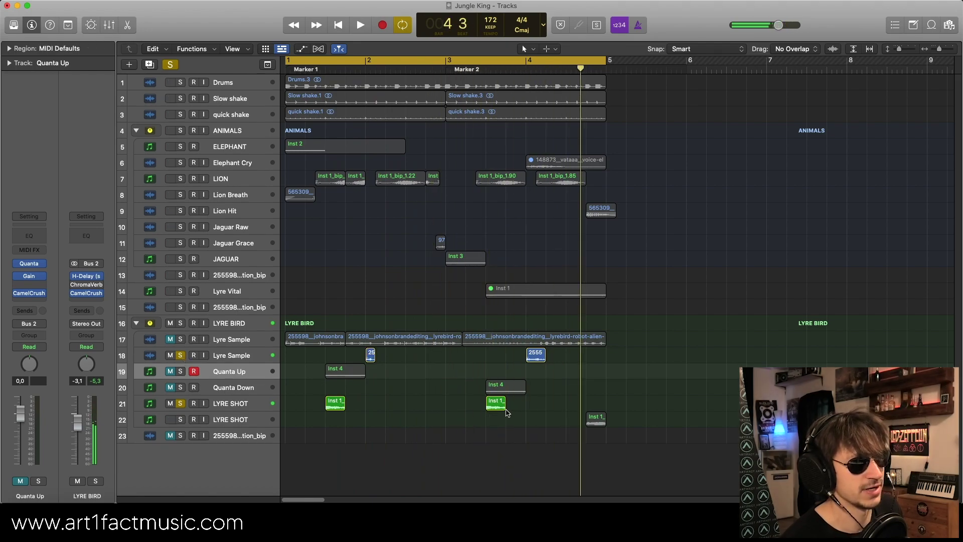
Select the two regions on LYRE SHOT track 21 and check their Fade Out and Slow Down options, keeping Fade Out
left_click(252, 402)
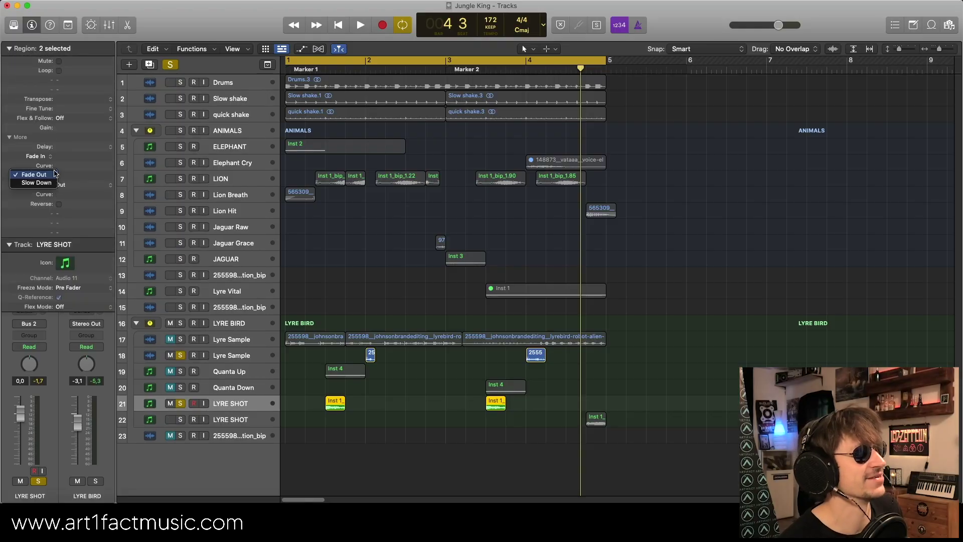
left_click(93, 165)
left_click(76, 176)
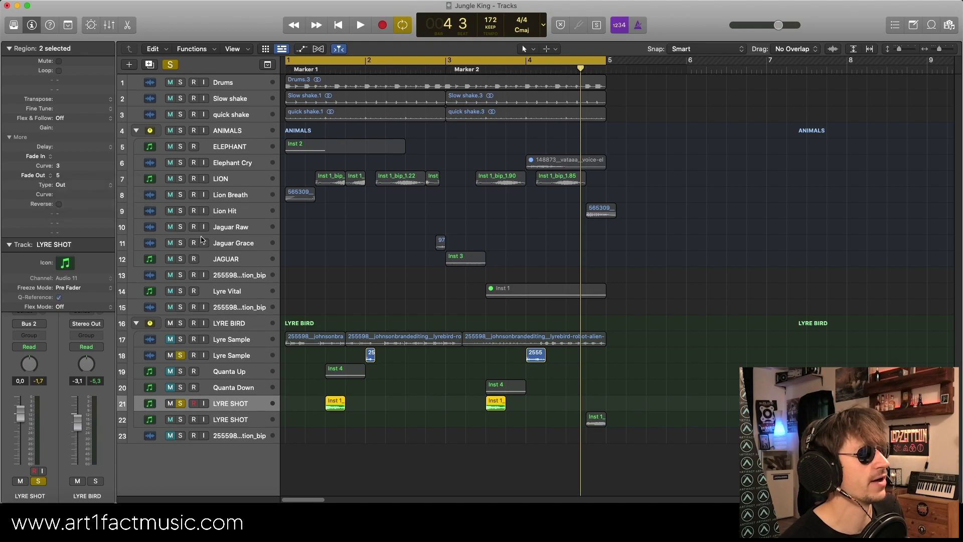
Audition tracks 18 to 21 in solo with both Quanta tracks unmuted, then add LYRE SHOT track 22 and cycle the end of bar 4
left_click(180, 356)
key("space")
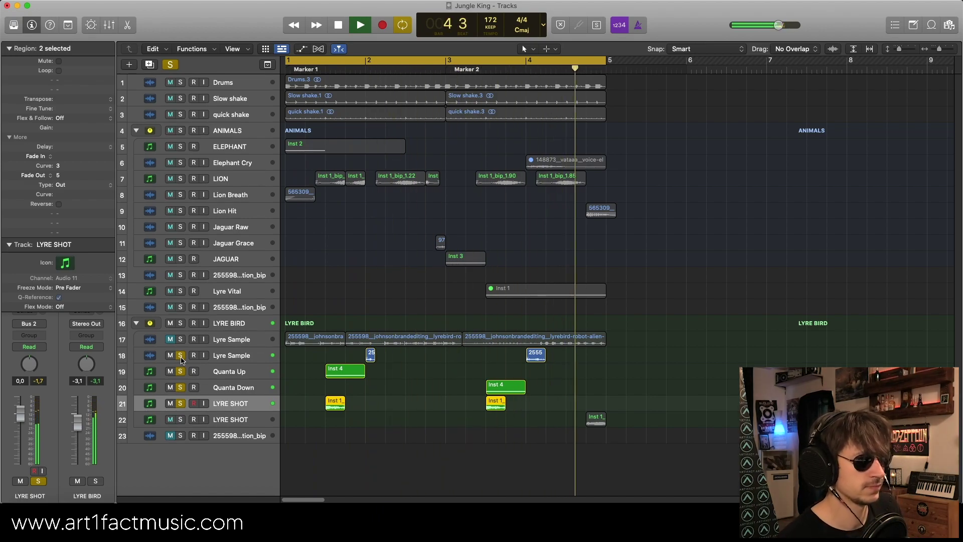
key("space")
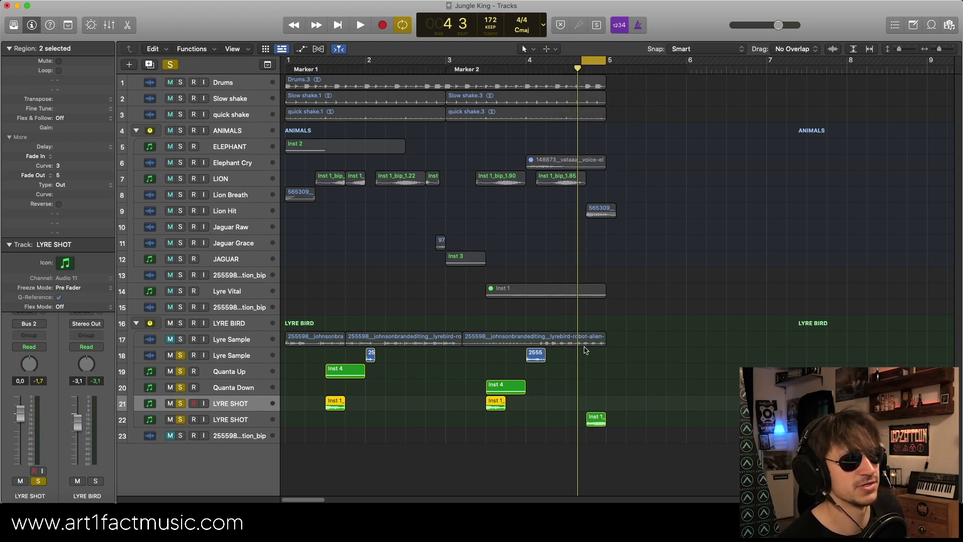
key("space")
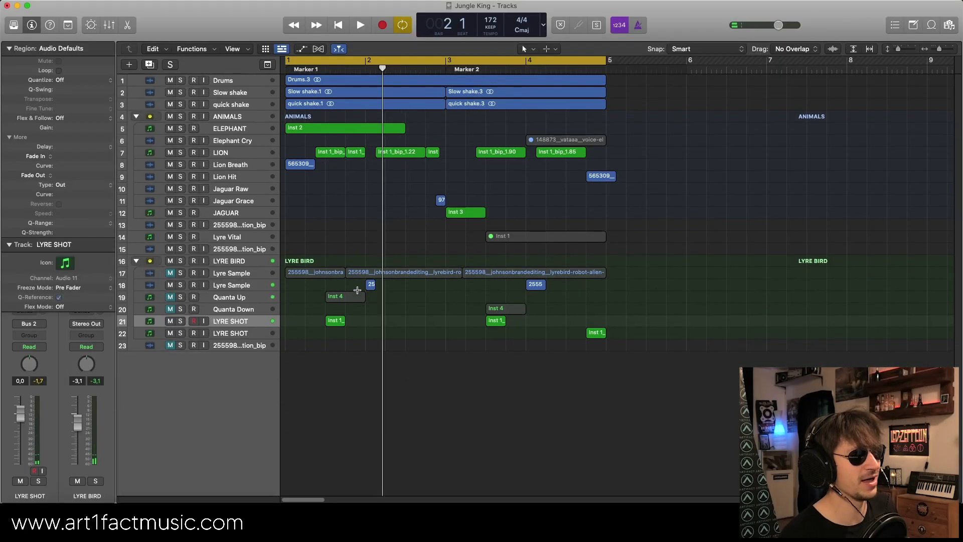
Play the full arrangement from bar 1 with the solos off, the Quanta tracks unmuted and bars 1 to 5 cycled
key("super+Left")
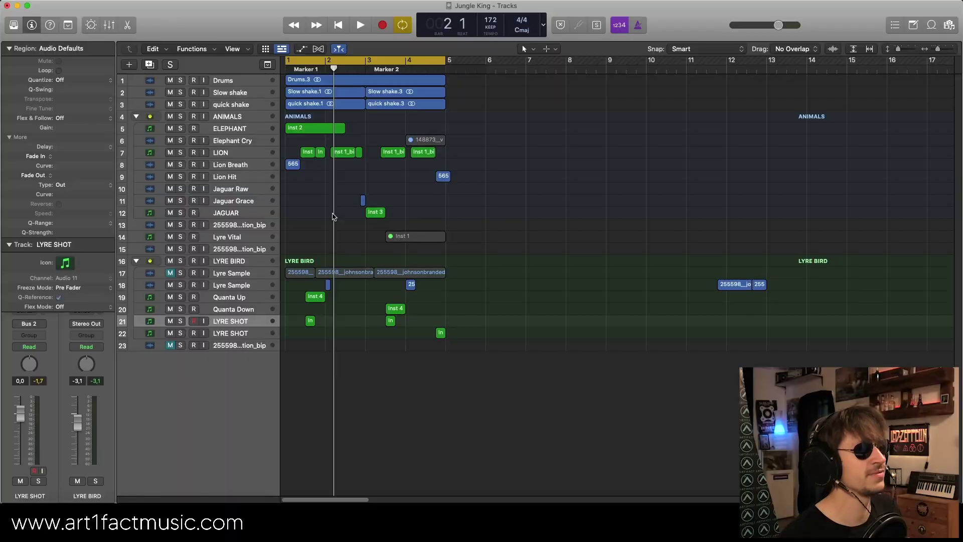
key("Return")
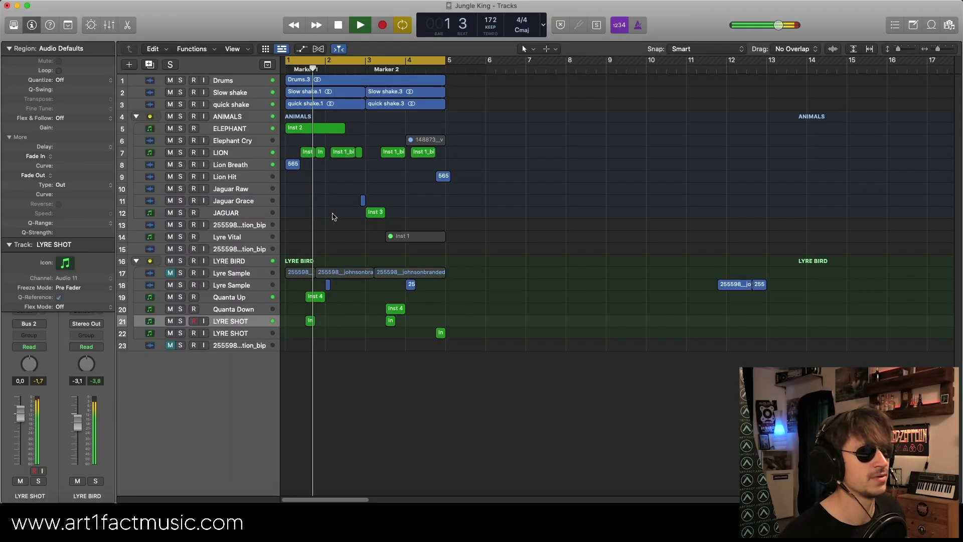